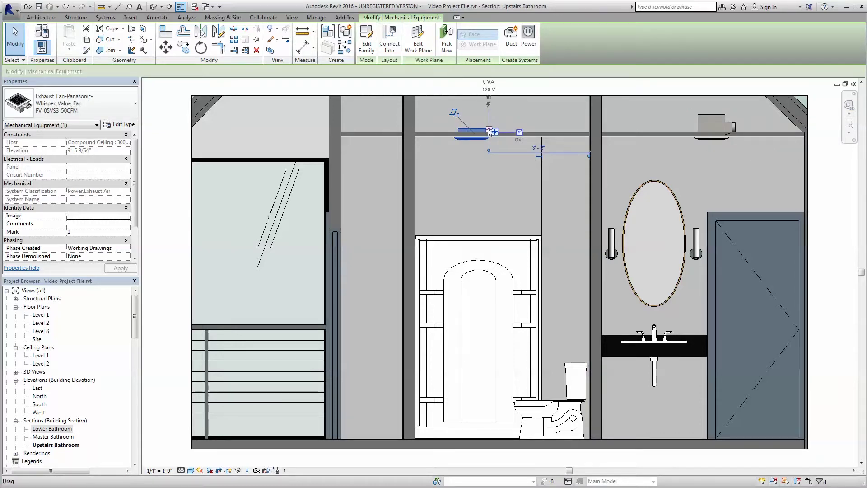
# - Select the Master Bathroom fan/light, then open the Lower Bathroom exhaust fan's type properties
pyautogui.hotkey('ctrl', 'Tab')
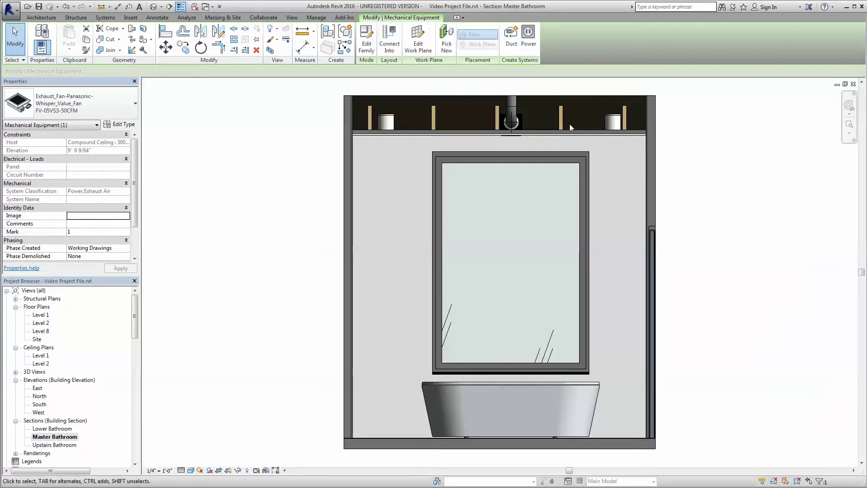
pyautogui.click(525, 121)
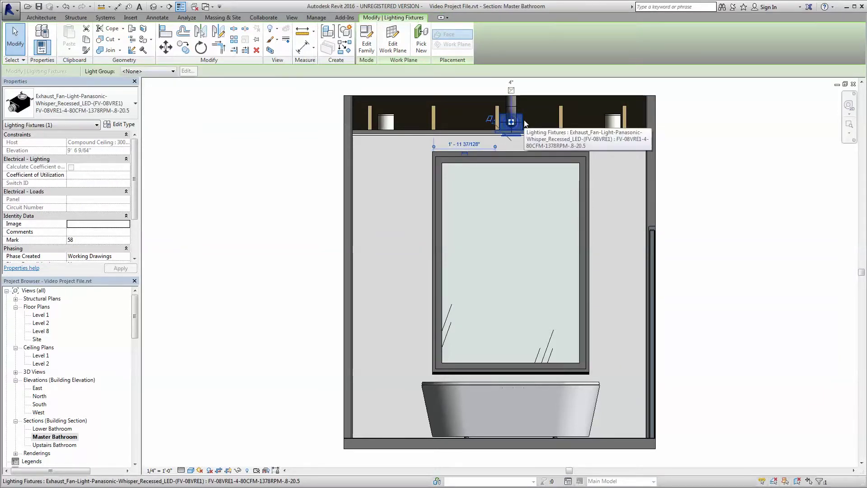
pyautogui.hotkey('ctrl', 'Tab')
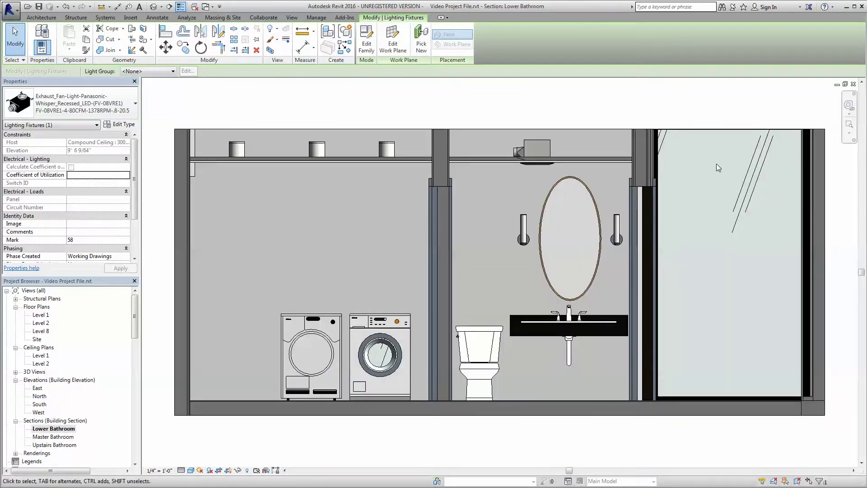
pyautogui.click(553, 144)
pyautogui.scroll(1, 543, 143)
pyautogui.scroll(1, 529, 145)
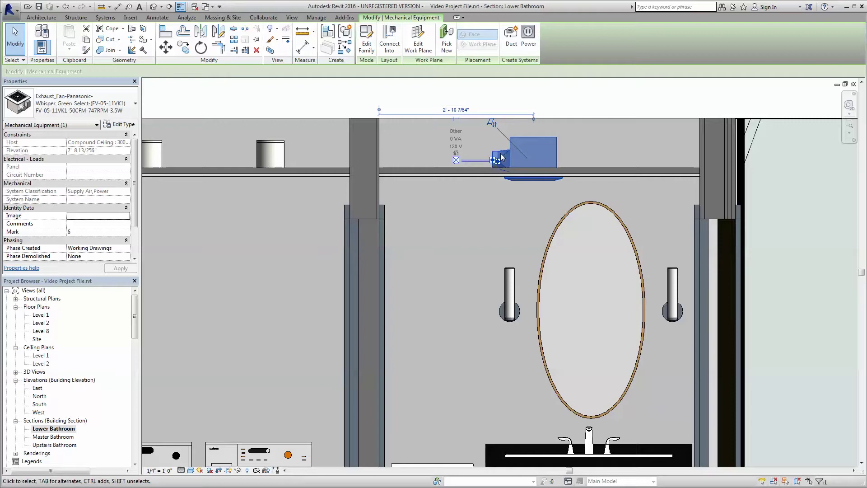
pyautogui.click(125, 126)
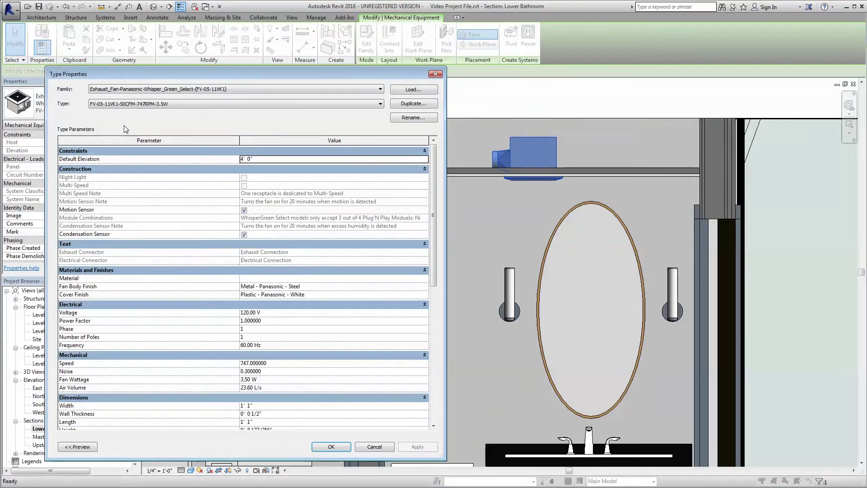
pyautogui.moveTo(434, 160); pyautogui.dragTo(435, 306)
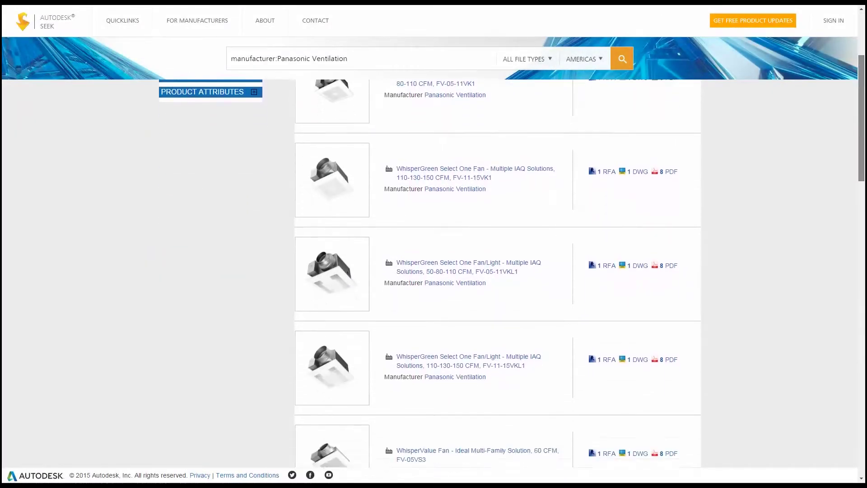
pyautogui.moveTo(862, 173); pyautogui.dragTo(860, 114)
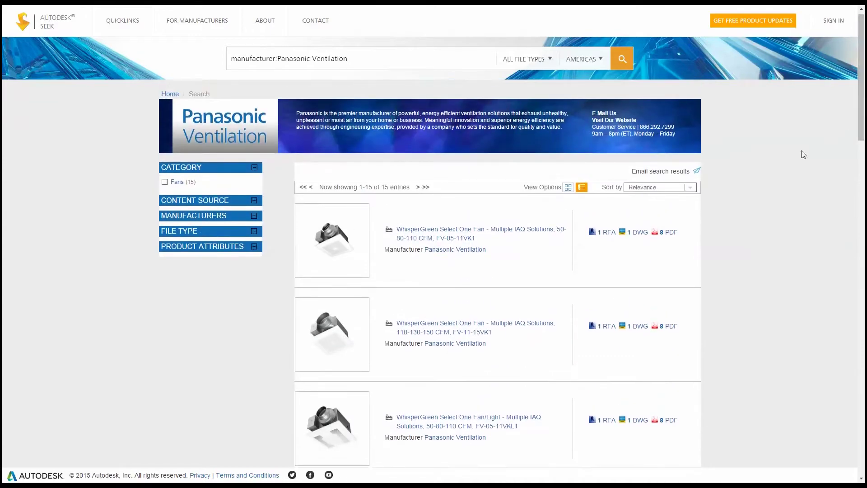
# - Open the first WhisperGreen Select One Fan (FV-05-11VK1) result from the Panasonic Ventilation listings
pyautogui.click(525, 232)
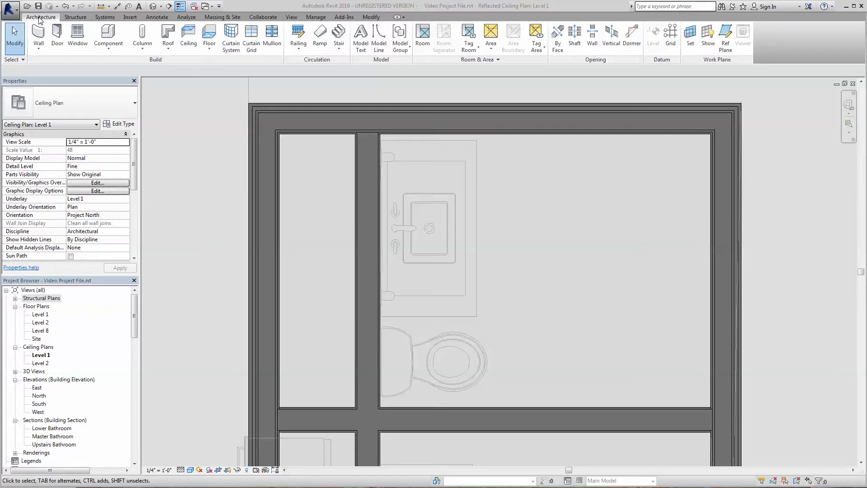
# - Load the Whisper_Green_Select (FV-05-11VK1) .rfa family from the Panasonic folder
pyautogui.click(127, 17)
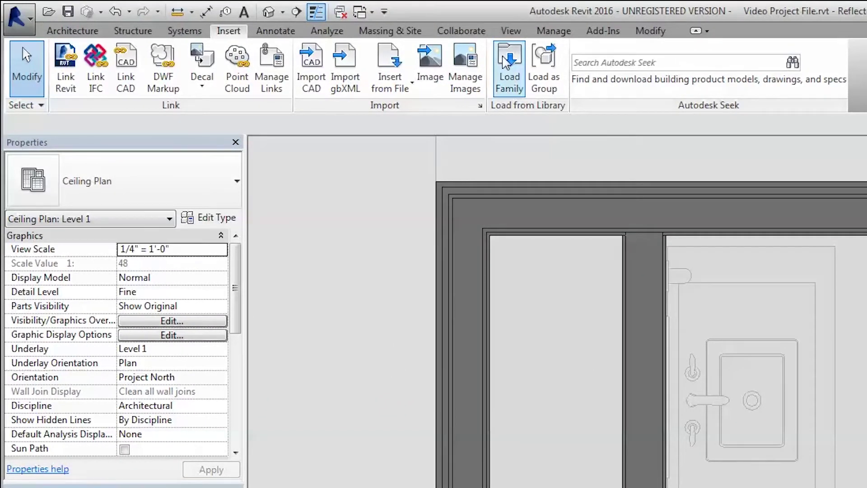
pyautogui.click(505, 60)
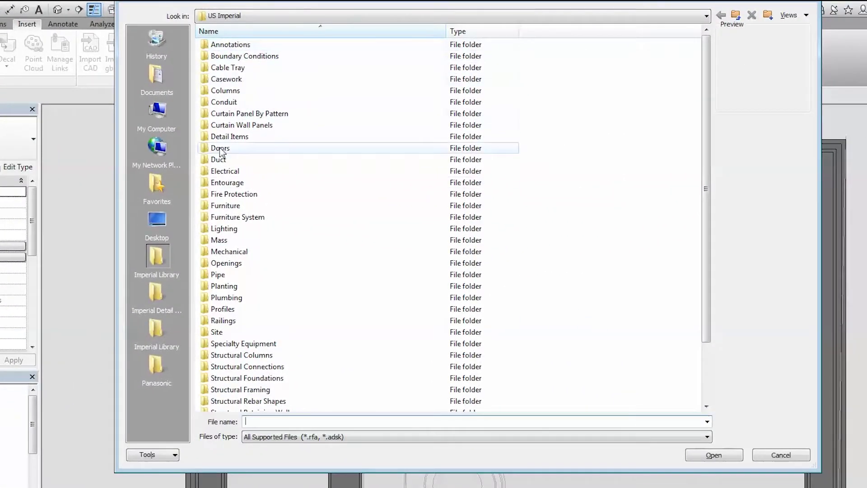
pyautogui.click(163, 370)
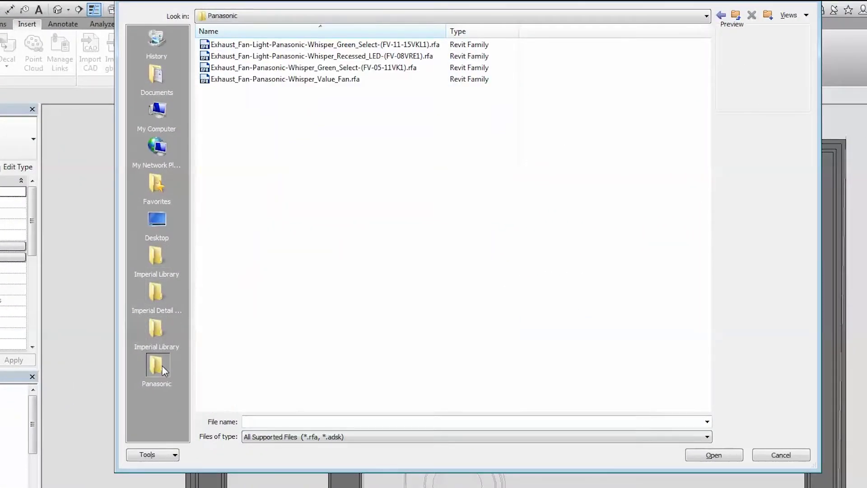
pyautogui.doubleClick(289, 68)
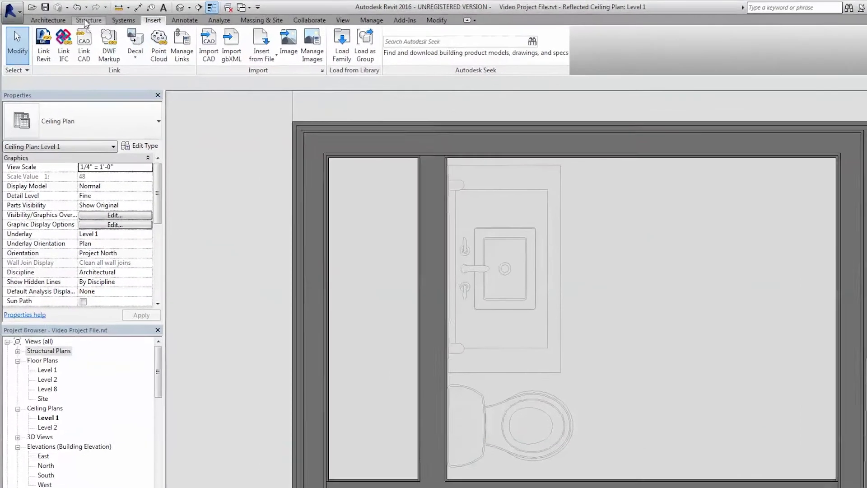
# - Place the Whisper Green Select fan on the Level 1 bathroom ceiling face as a component
pyautogui.click(51, 18)
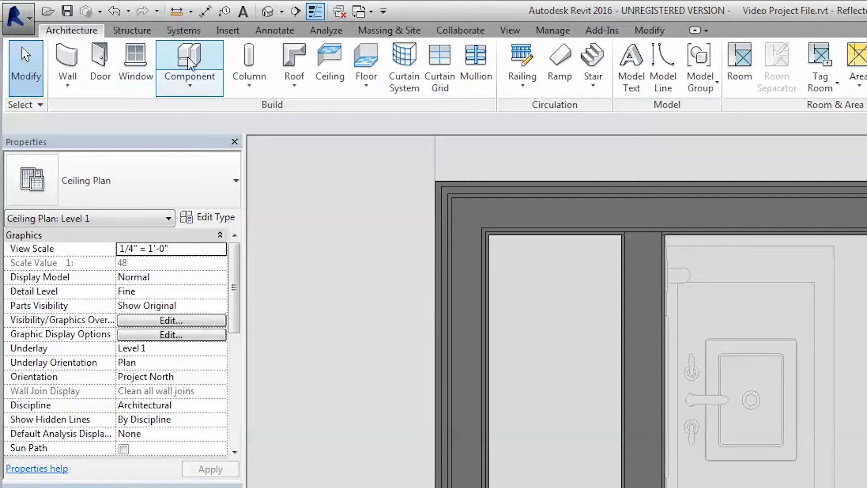
pyautogui.click(191, 62)
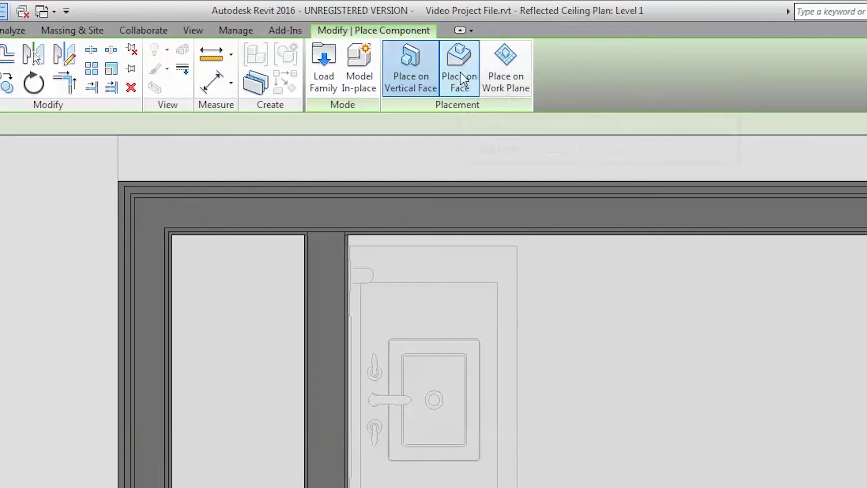
pyautogui.click(463, 80)
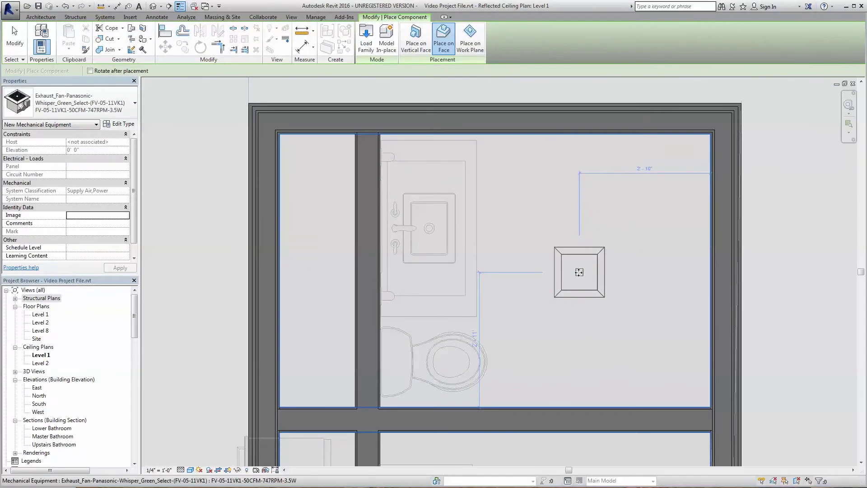
pyautogui.click(574, 266)
pyautogui.scroll(-2, 575, 267)
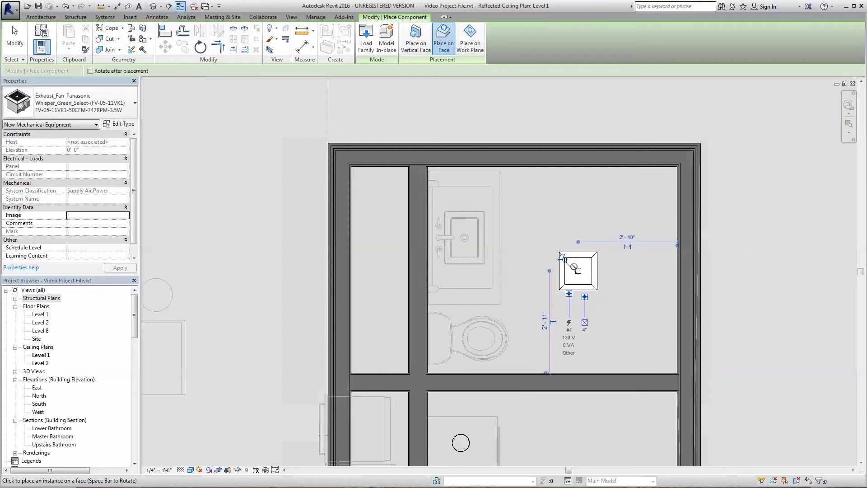
pyautogui.scroll(-2, 575, 266)
pyautogui.press('Escape')
pyautogui.press('Escape')
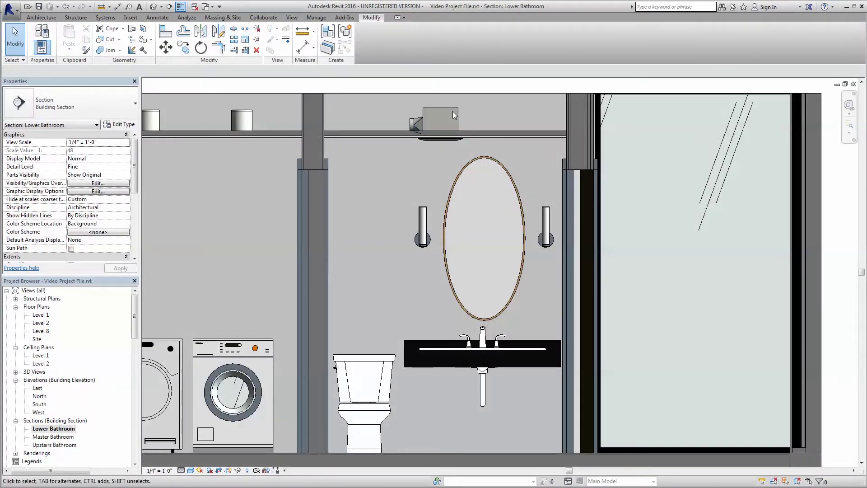
# - Review the Lower Bathroom exhaust fan's type properties and accept them with OK
pyautogui.click(454, 107)
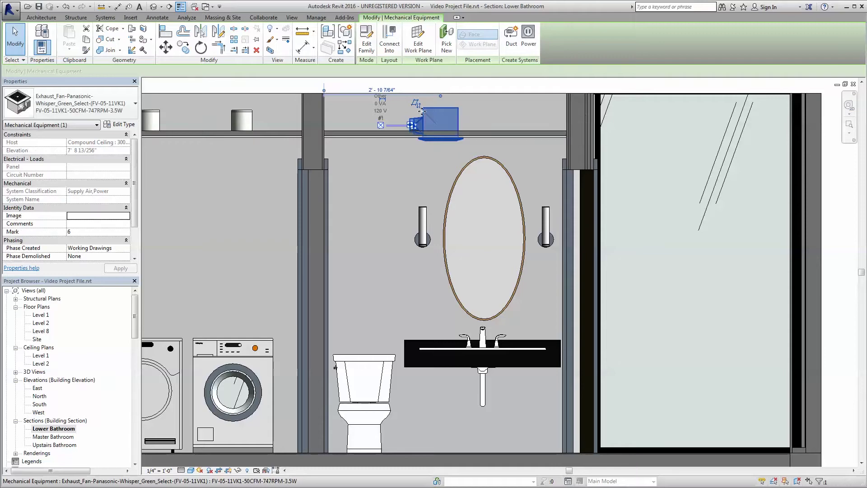
pyautogui.click(125, 126)
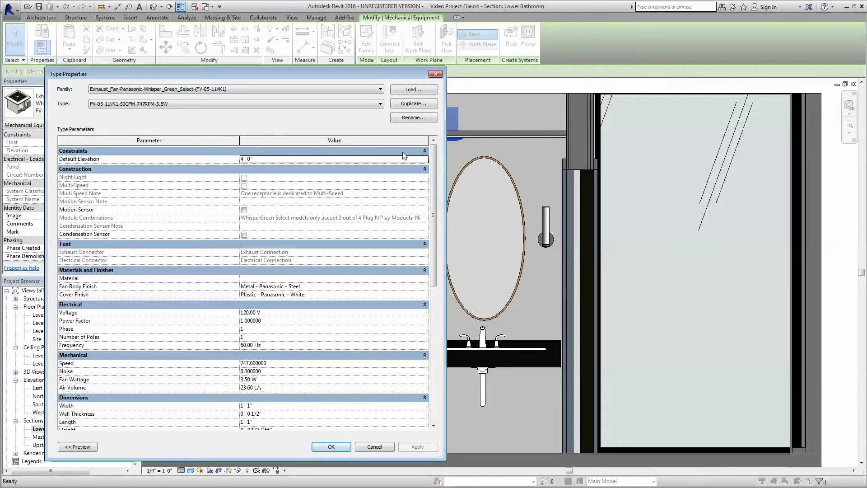
pyautogui.moveTo(433, 159); pyautogui.dragTo(436, 183)
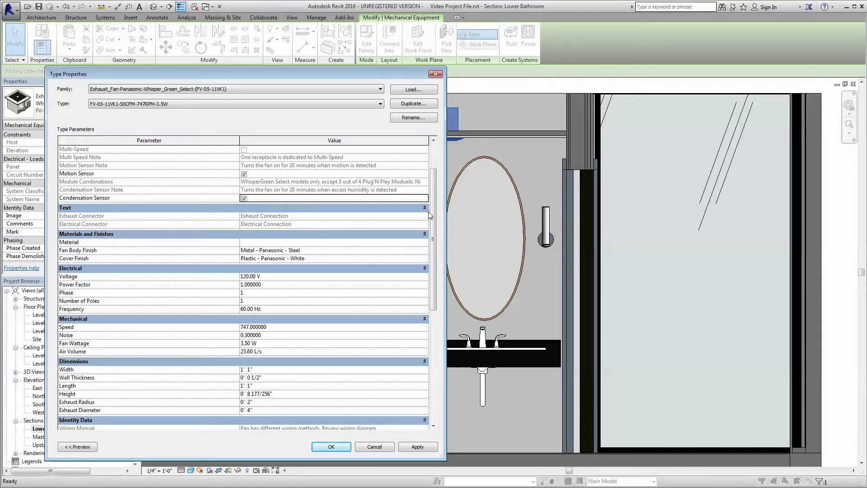
pyautogui.moveTo(435, 214); pyautogui.dragTo(434, 321)
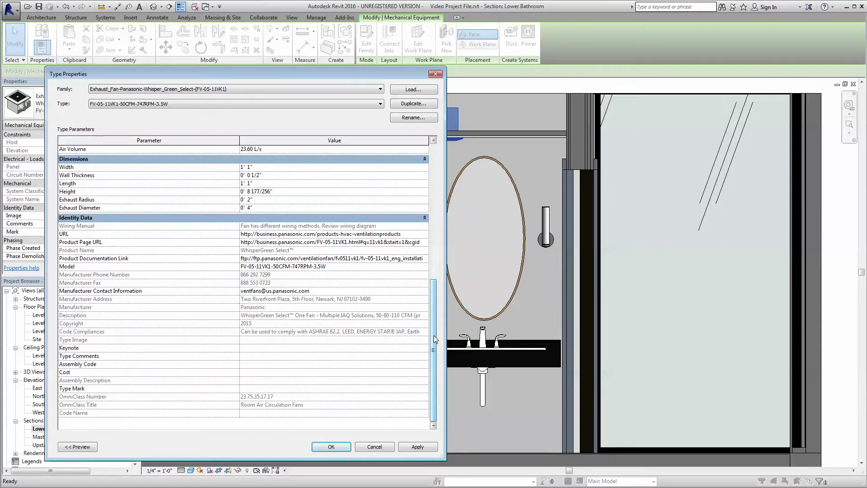
pyautogui.click(340, 445)
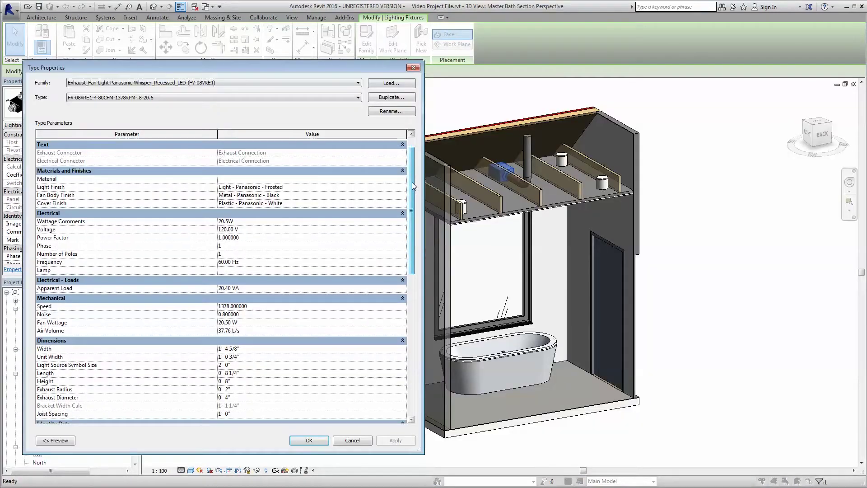
pyautogui.moveTo(413, 182); pyautogui.dragTo(417, 286)
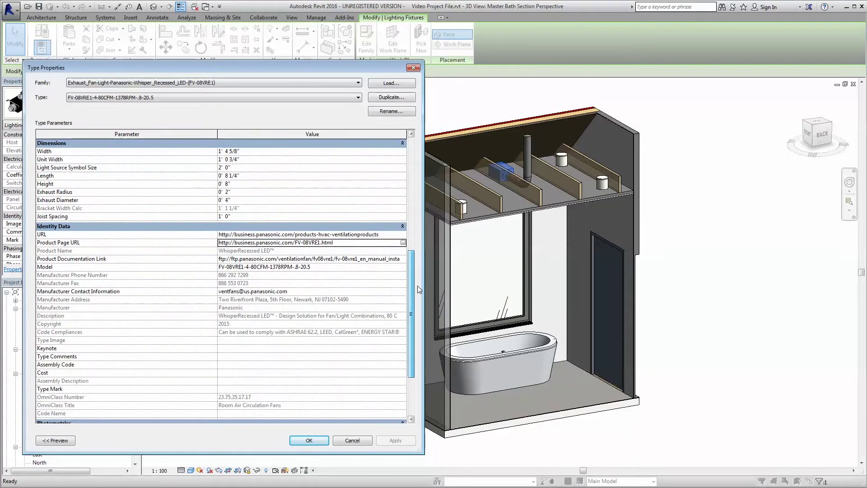
# - Open the FV-08VRE1 fan/light's Panasonic product page to check its specifications
pyautogui.click(402, 243)
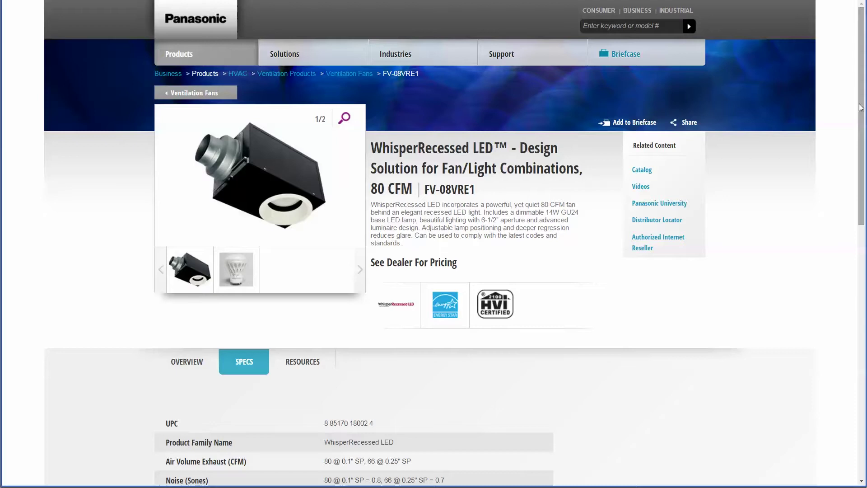
pyautogui.moveTo(861, 107); pyautogui.dragTo(861, 326)
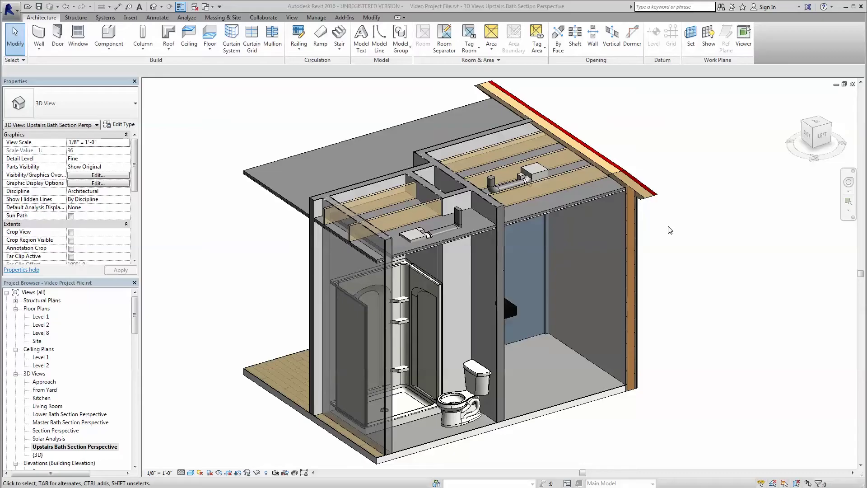
pyautogui.click(549, 176)
pyautogui.scroll(3, 539, 176)
pyautogui.scroll(3, 535, 177)
pyautogui.scroll(2, 535, 177)
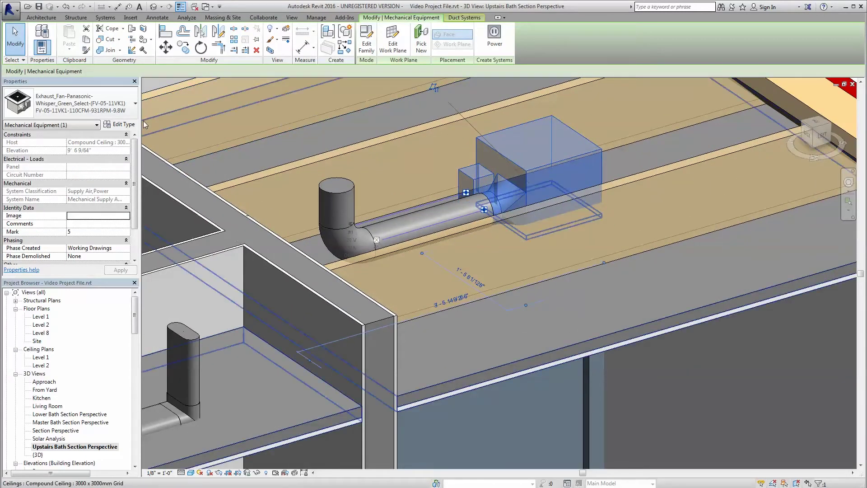
pyautogui.click(122, 126)
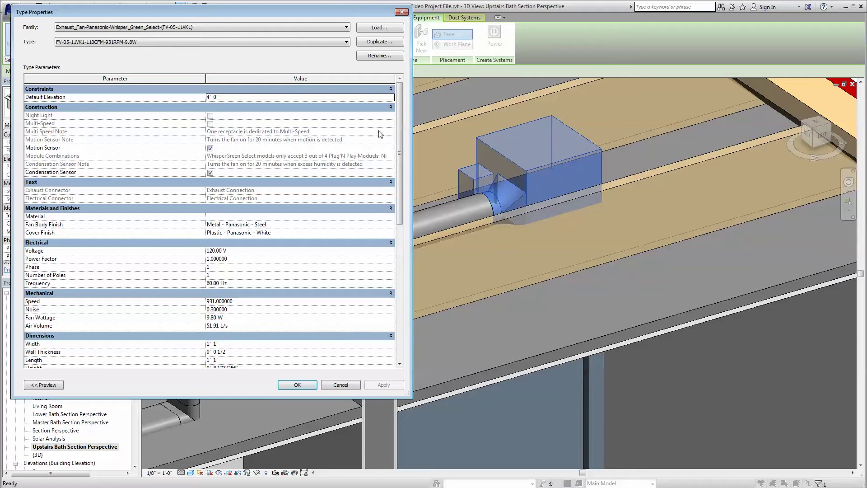
pyautogui.moveTo(397, 125); pyautogui.dragTo(407, 230)
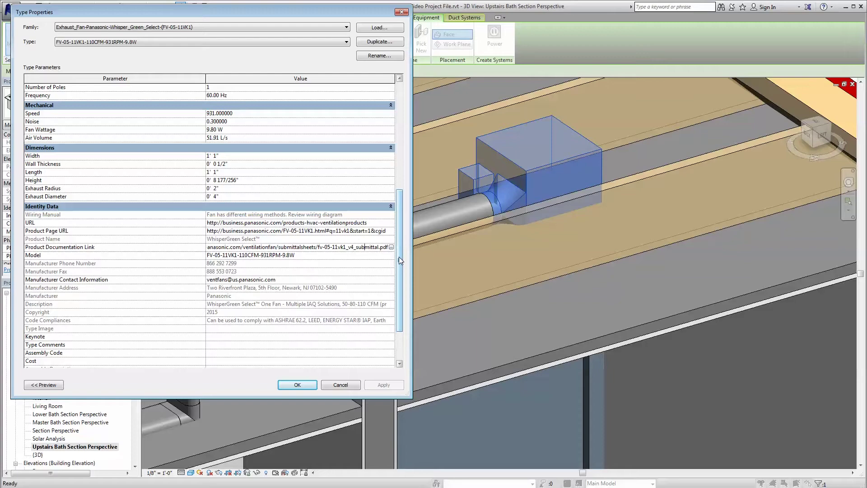
pyautogui.scroll(3, 399, 259)
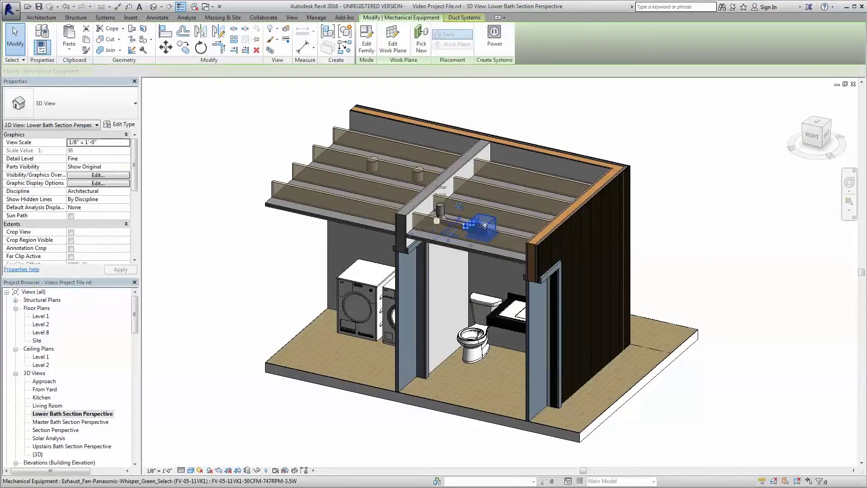
pyautogui.moveTo(485, 224)
pyautogui.keyDown('shift'); pyautogui.mouseDown(button='middle')
pyautogui.moveTo(606, 198)
pyautogui.moveTo(628, 219)
pyautogui.mouseUp(button='middle'); pyautogui.keyUp('shift')
pyautogui.click(626, 258)
pyautogui.keyDown('shift'); pyautogui.moveTo(625, 257); pyautogui.dragTo(690, 234, button='middle'); pyautogui.keyUp('shift')
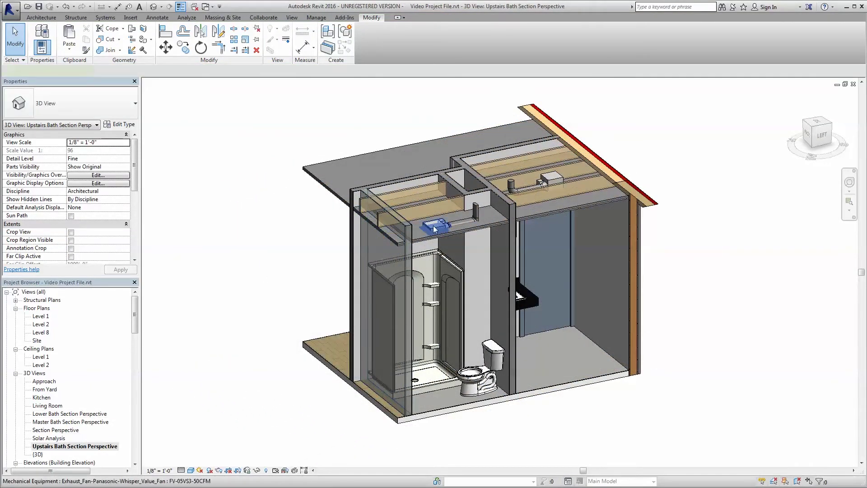
pyautogui.click(434, 229)
pyautogui.moveTo(434, 229)
pyautogui.keyDown('shift'); pyautogui.mouseDown(button='middle')
pyautogui.moveTo(546, 218)
pyautogui.moveTo(623, 227)
pyautogui.mouseUp(button='middle'); pyautogui.keyUp('shift')
pyautogui.click(577, 205)
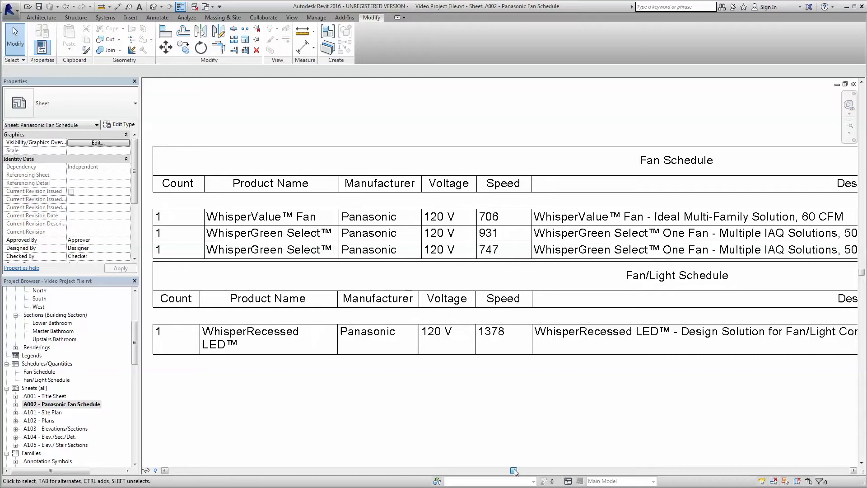
pyautogui.moveTo(519, 470); pyautogui.dragTo(598, 468)
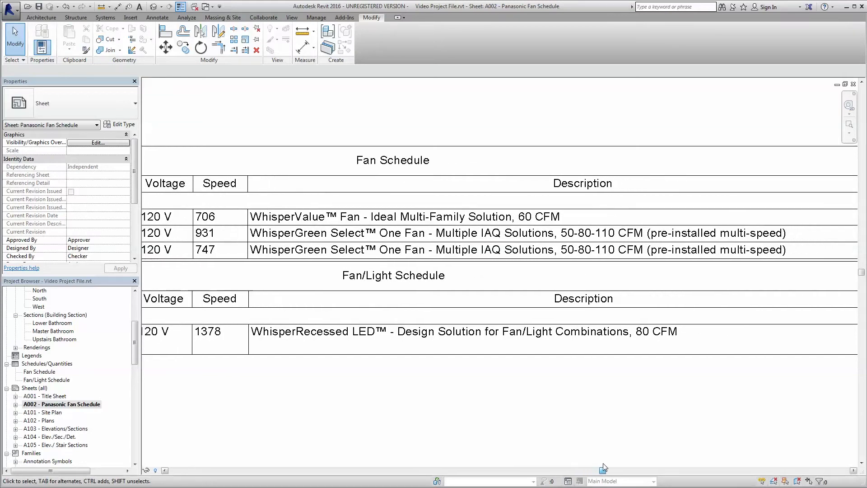
pyautogui.moveTo(604, 468); pyautogui.dragTo(639, 464)
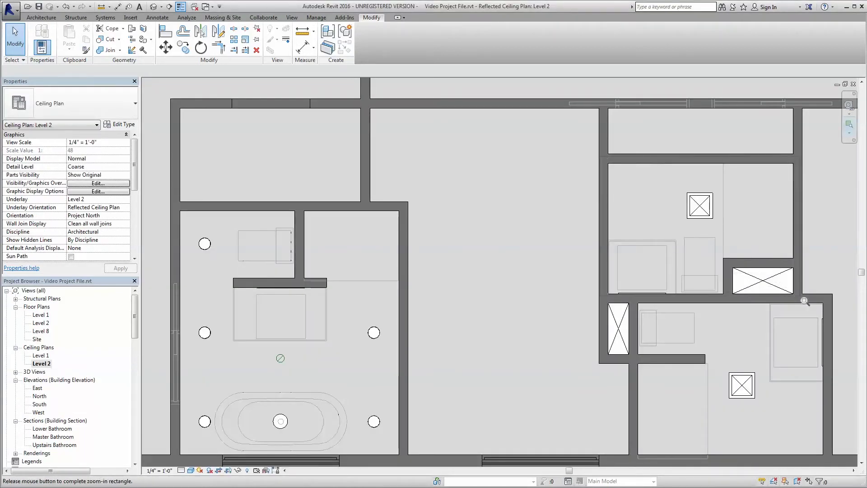
# - Zoom into the Level 2 bathroom and raise the detail level to Medium, then Fine
pyautogui.moveTo(805, 302); pyautogui.dragTo(801, 300)
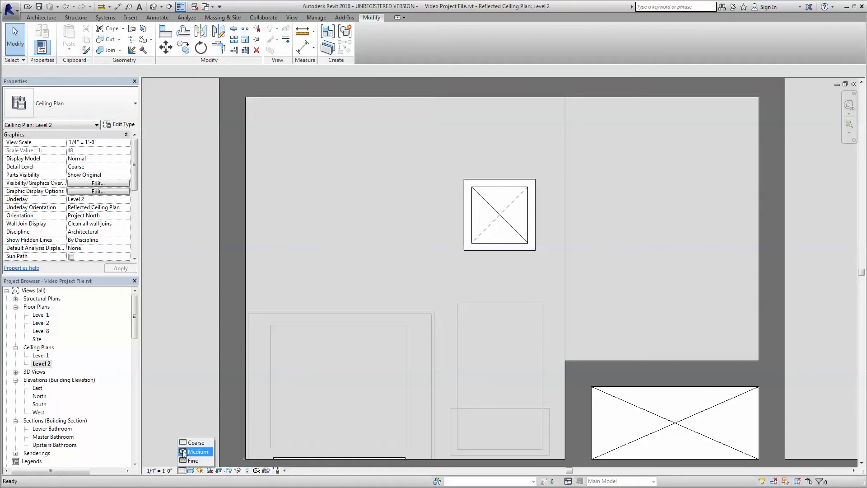
pyautogui.click(195, 451)
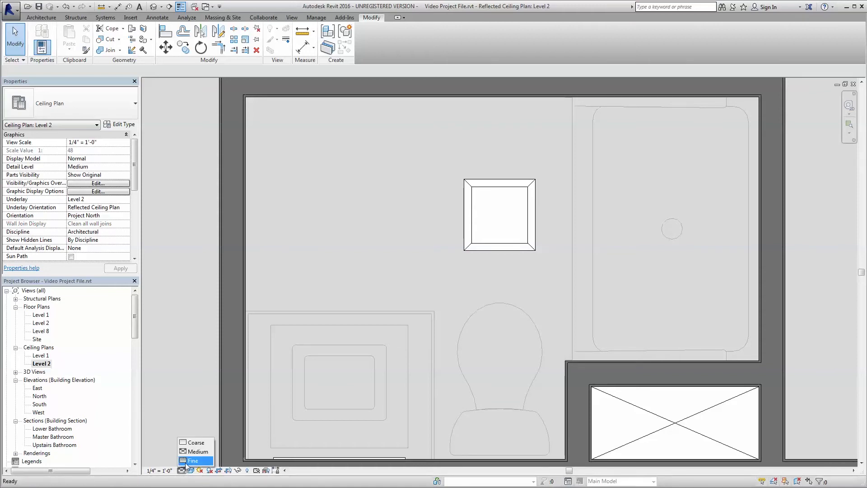
pyautogui.click(190, 461)
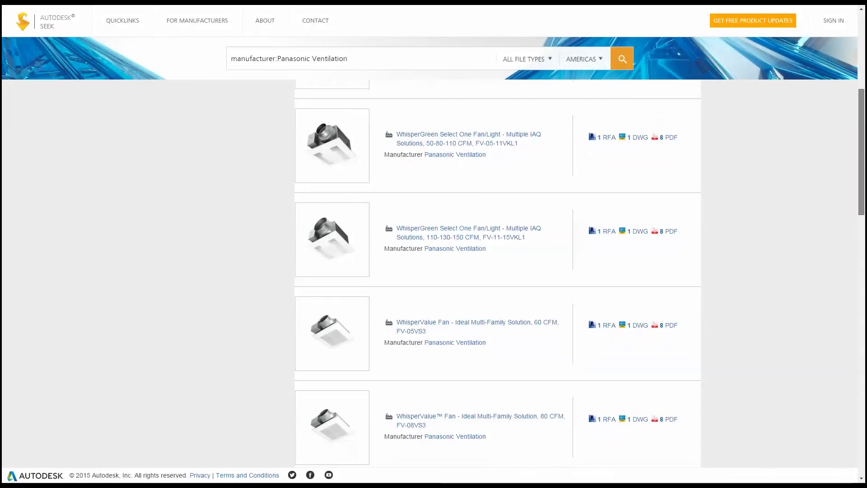
pyautogui.scroll(1, 859, 112)
pyautogui.scroll(1, 859, 112)
pyautogui.scroll(2, 859, 112)
pyautogui.scroll(1, 859, 112)
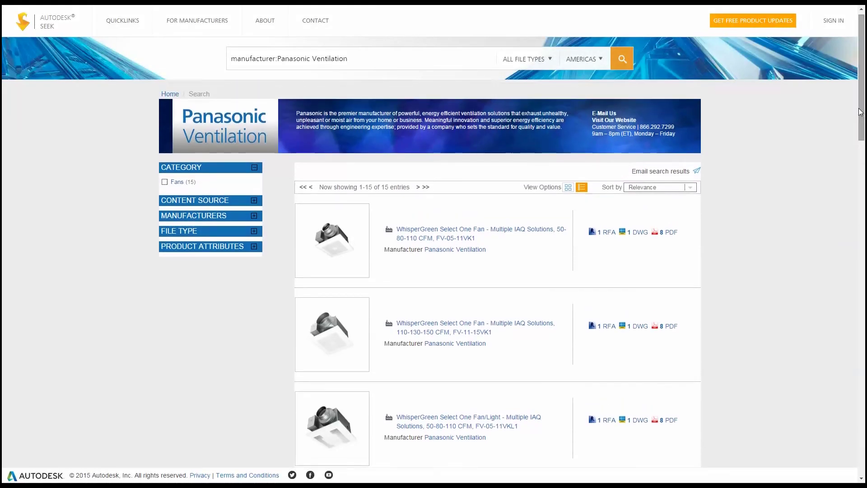
# - Open the WhisperGreen Select One Fan FV-05-11VK1 product details in Autodesk Seek
pyautogui.click(528, 234)
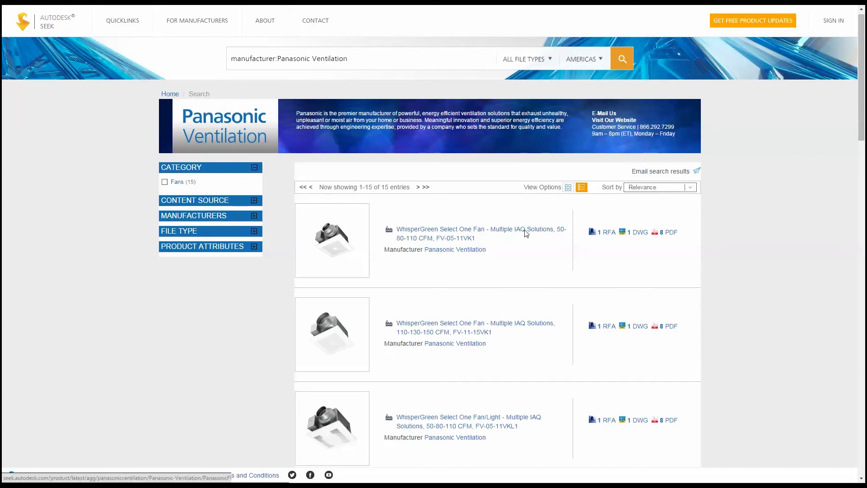